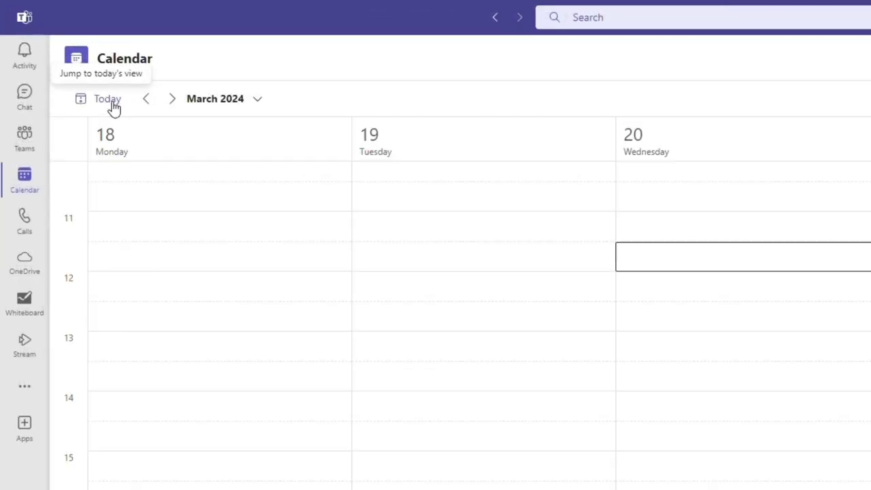
Step: Jump to today's week, then via the date picker to the week of 22 April, and back
left_click(109, 100)
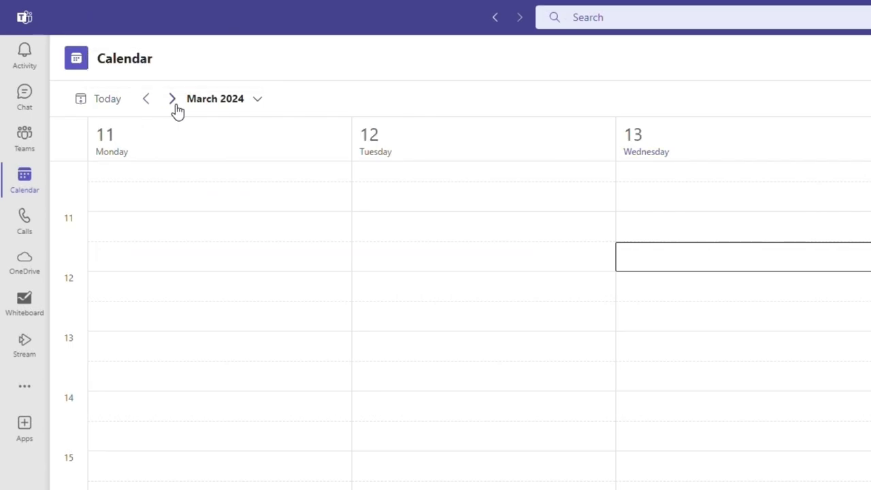
left_click(204, 102)
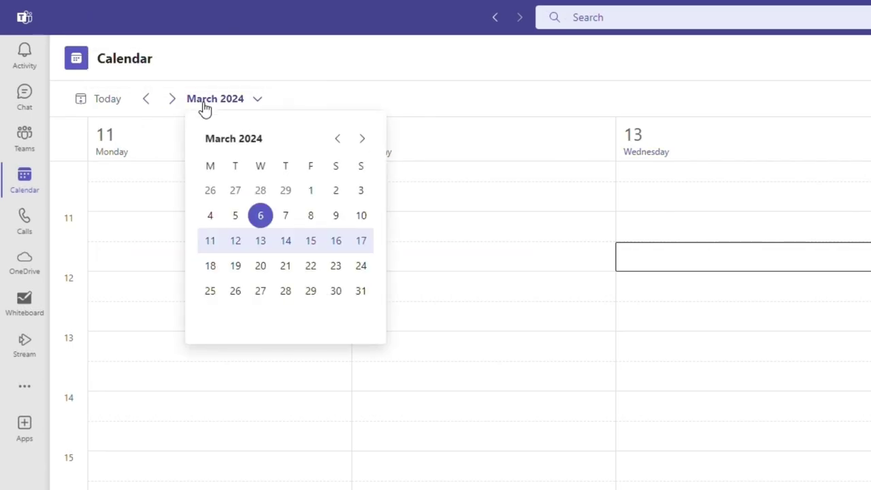
left_click(362, 138)
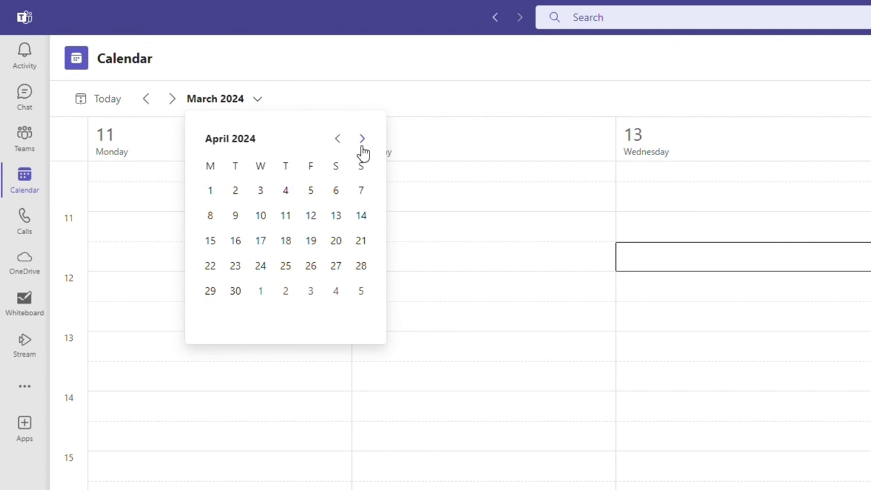
left_click(282, 273)
left_click(117, 104)
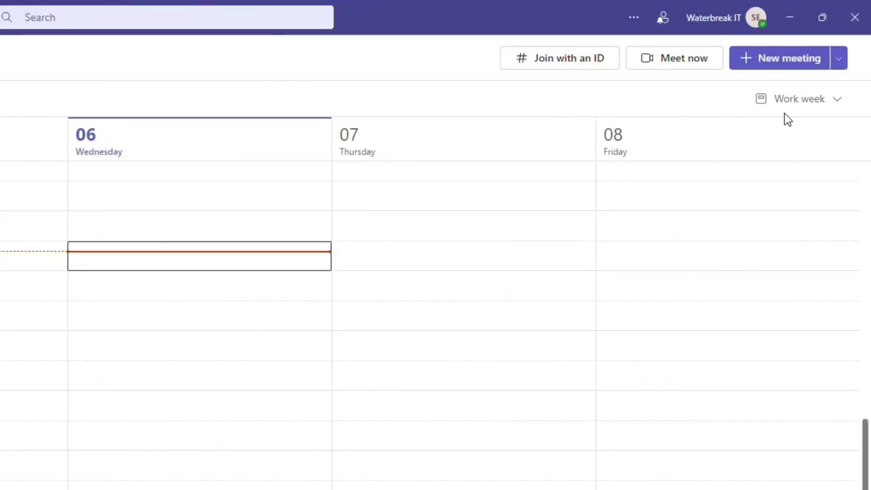
Step: Try the Day, Week and Agenda calendar views, ending back on Work week
left_click(822, 111)
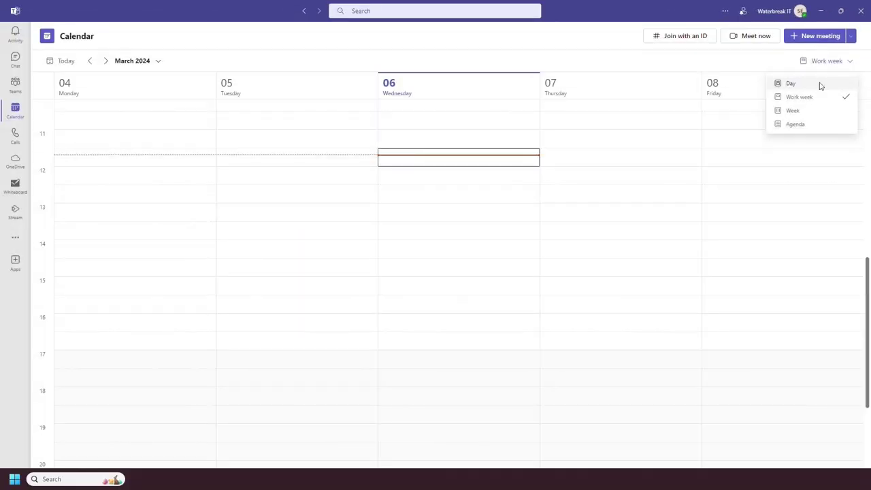
left_click(786, 135)
left_click(839, 62)
left_click(813, 97)
left_click(837, 63)
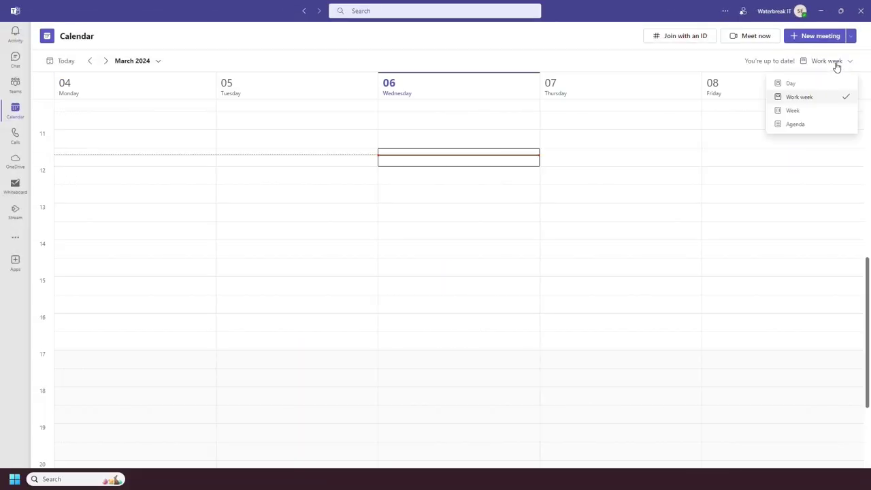
left_click(819, 112)
left_click(838, 63)
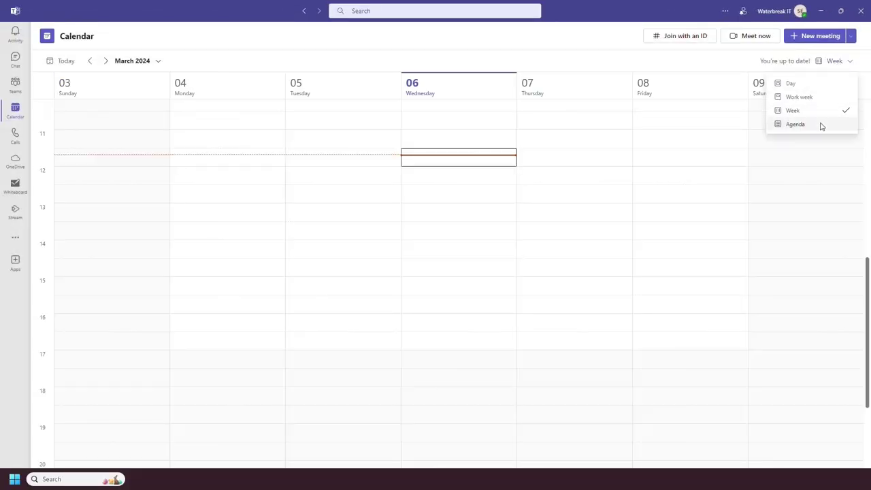
left_click(821, 124)
left_click(839, 63)
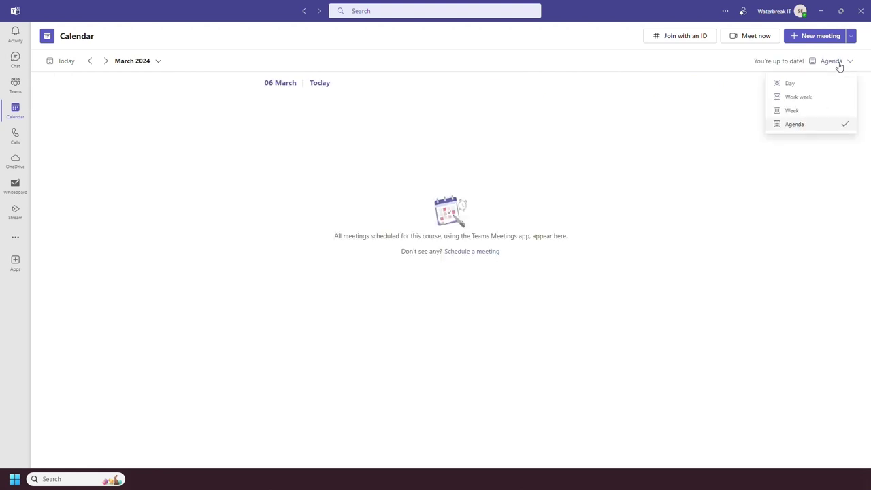
left_click(814, 100)
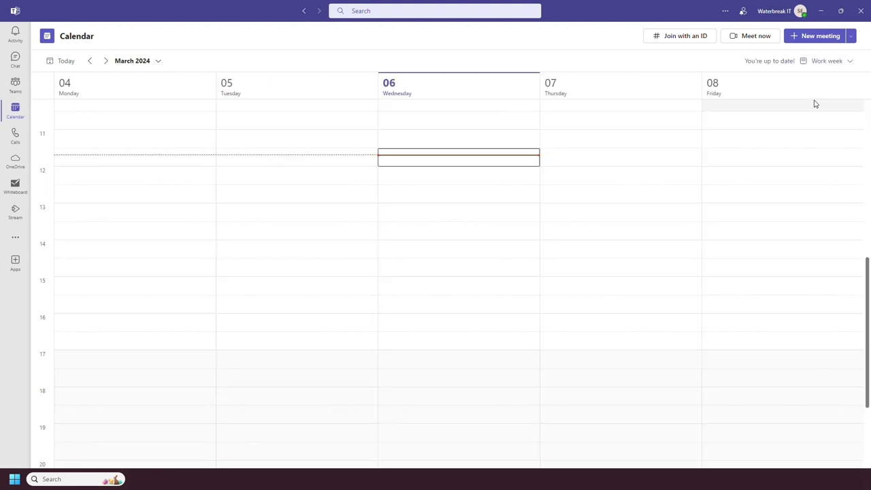
Step: Start a Wednesday 12:30–14:00 meeting draft with no repetition and no channel selected
double_click(476, 162)
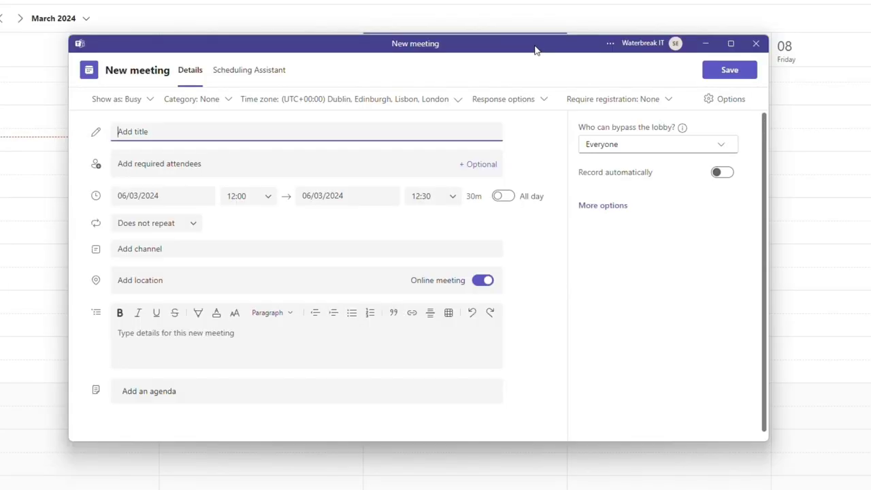
left_click(755, 44)
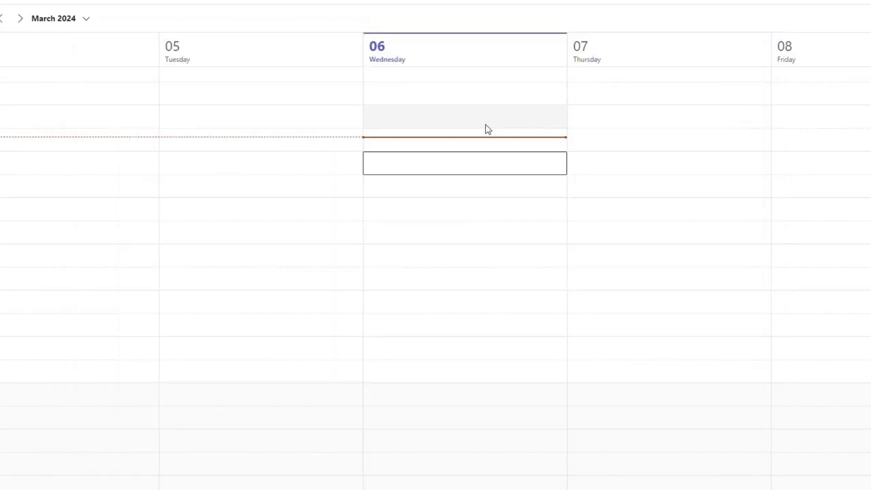
left_click_drag(483, 180, 477, 239)
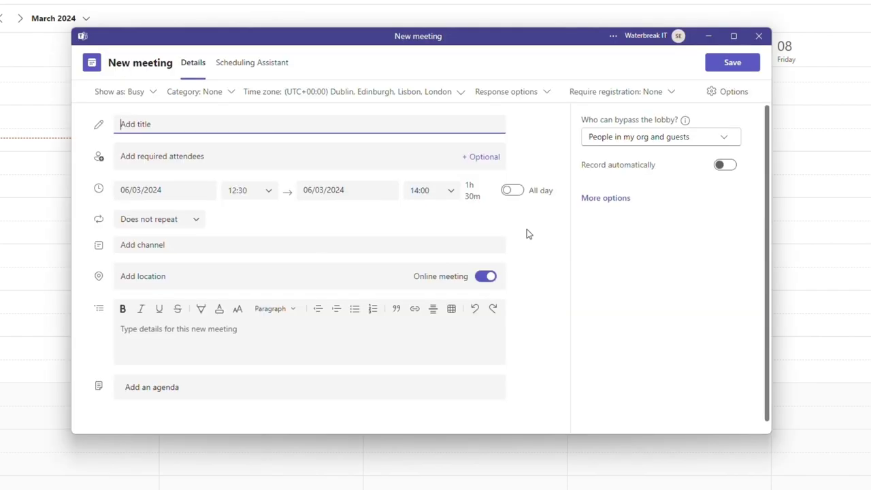
left_click(271, 156)
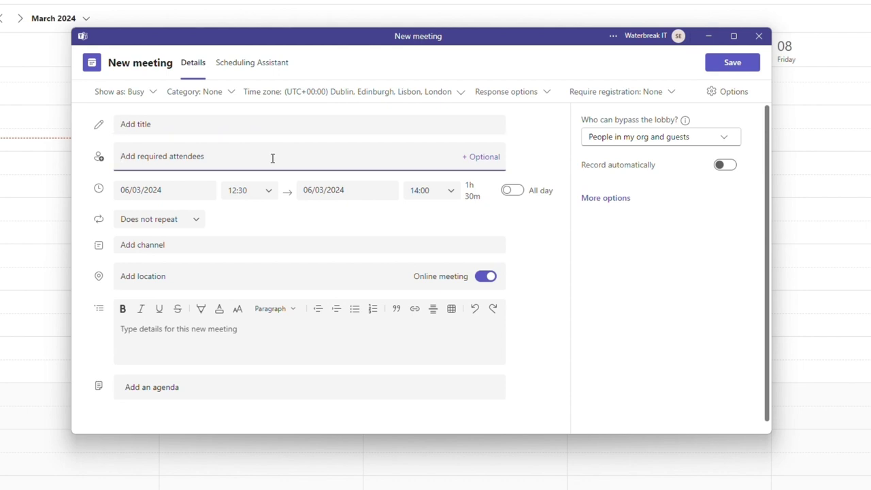
left_click(198, 225)
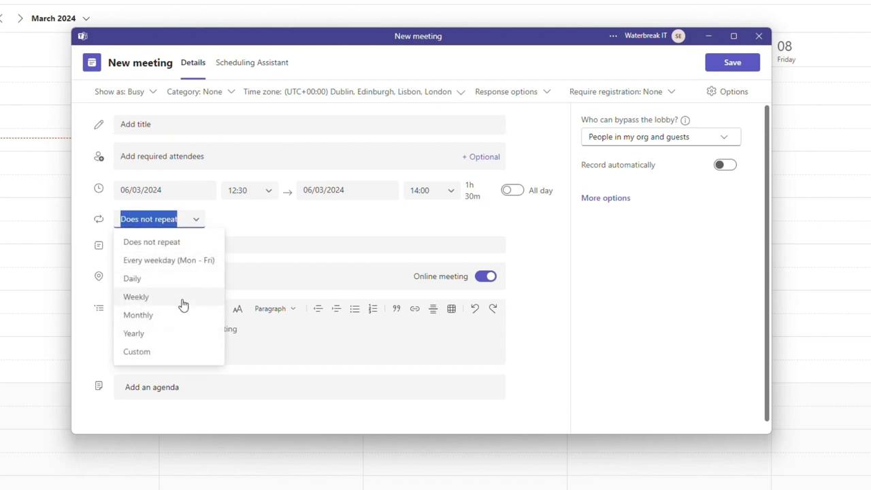
left_click(259, 232)
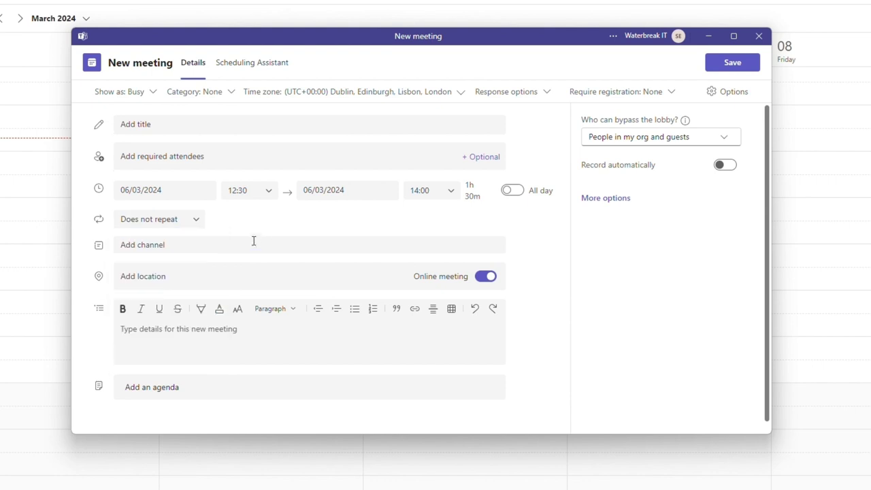
left_click(253, 242)
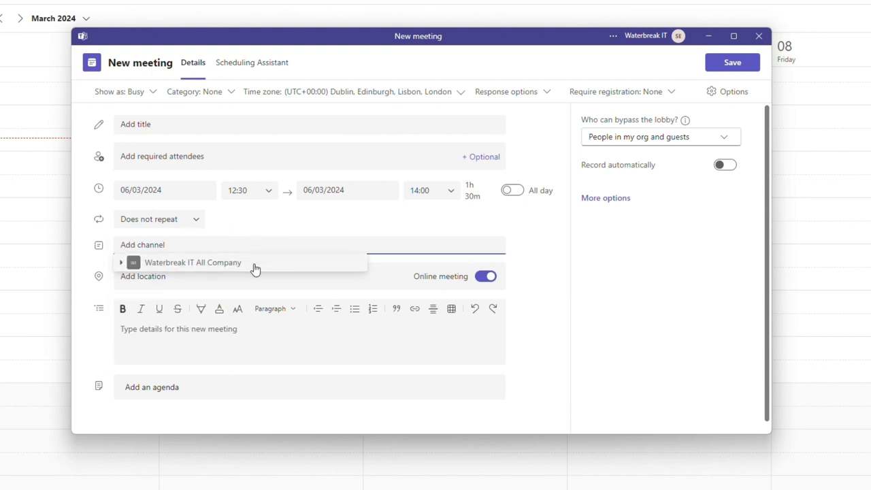
left_click(259, 228)
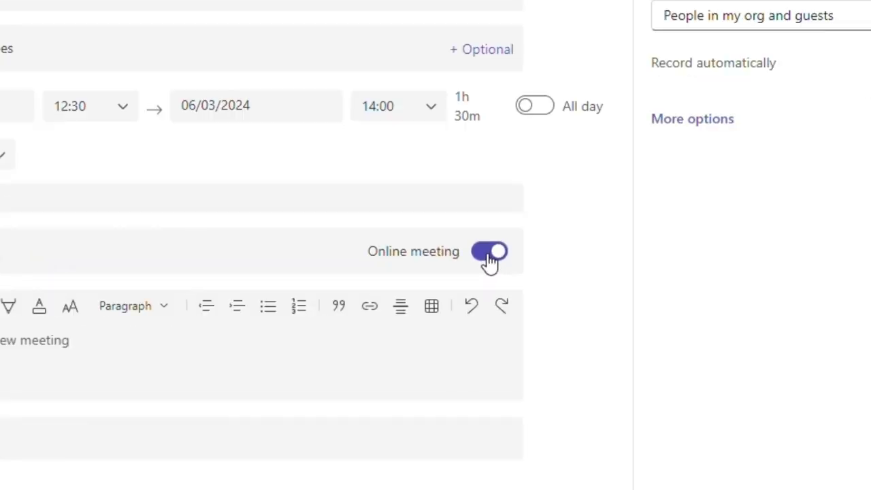
Step: Toggle Online meeting off and on, let only People in my org bypass the lobby, and record automatically
left_click(489, 257)
left_click(502, 256)
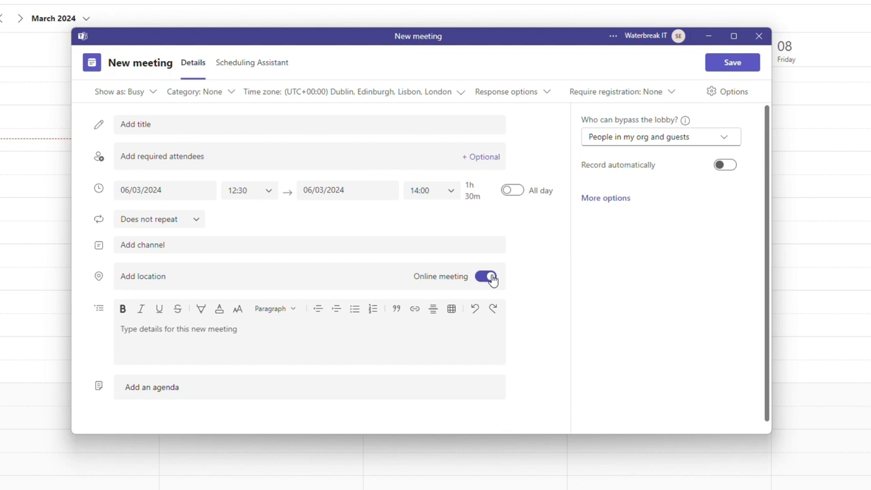
left_click(691, 140)
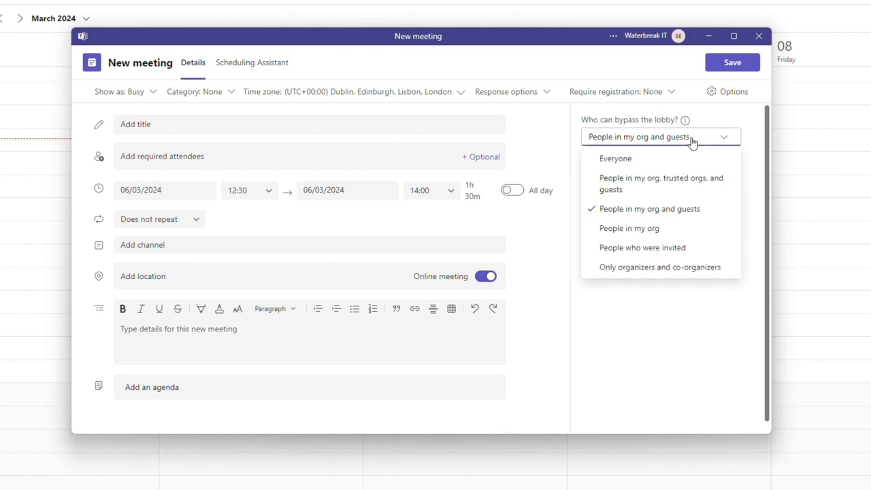
left_click(680, 230)
left_click(730, 165)
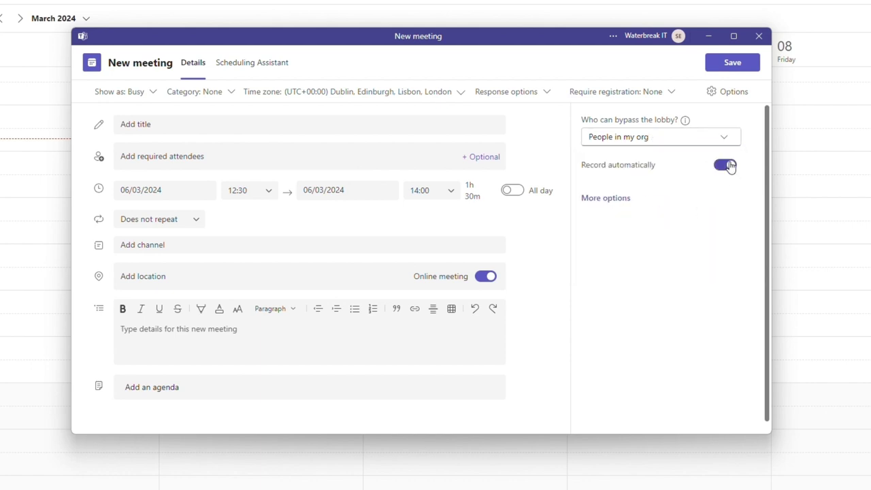
Step: Review the full meeting options, turning on Q&A, then close them
left_click(617, 204)
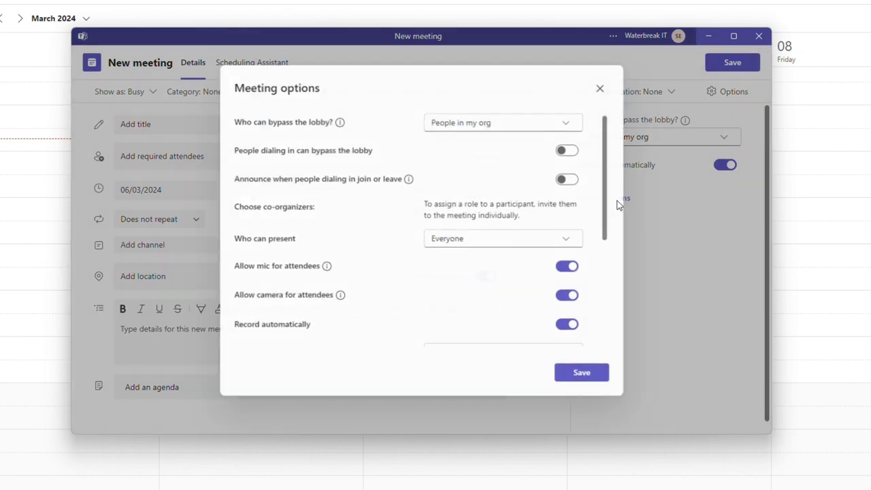
left_click_drag(608, 171, 606, 266)
left_click(575, 230)
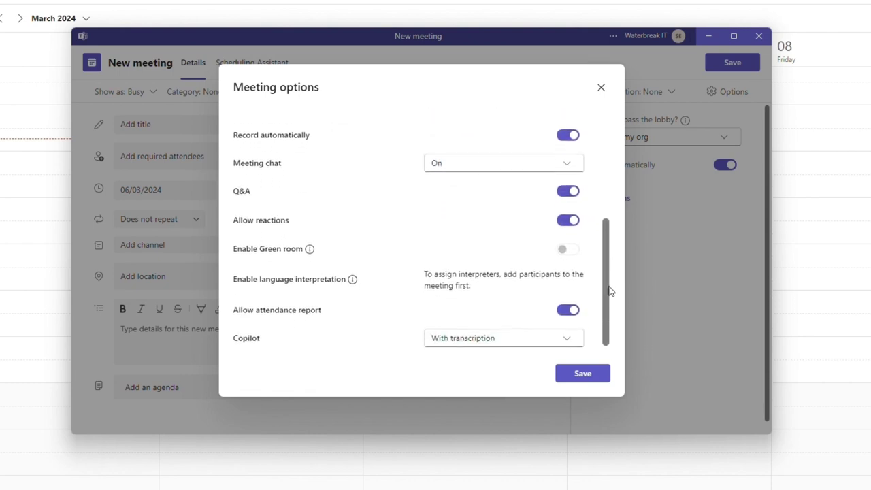
scroll(608, 276, "up", 5)
left_click(603, 89)
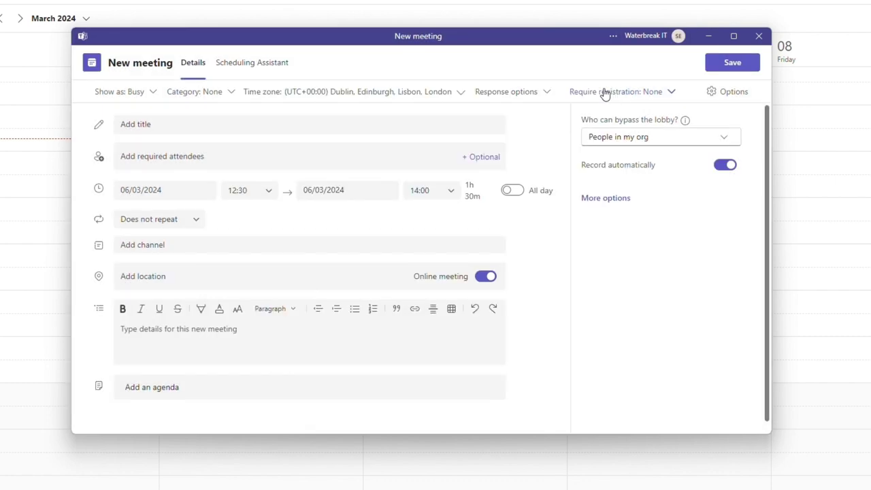
Step: Set Show as to Working elsewhere and tag the meeting with the Yellow category
left_click(153, 93)
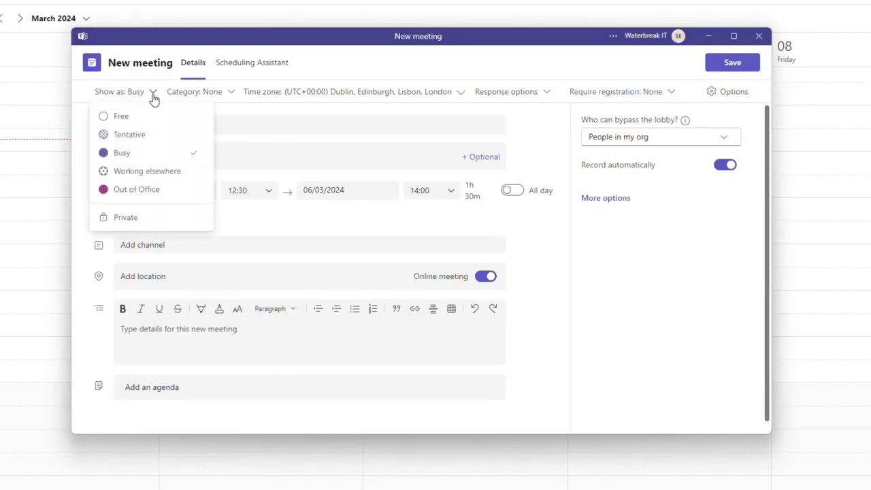
left_click(156, 175)
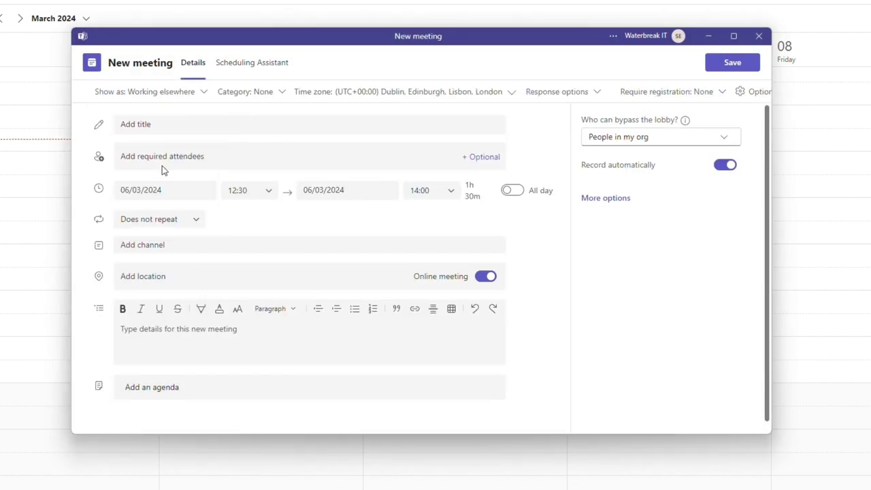
left_click(282, 95)
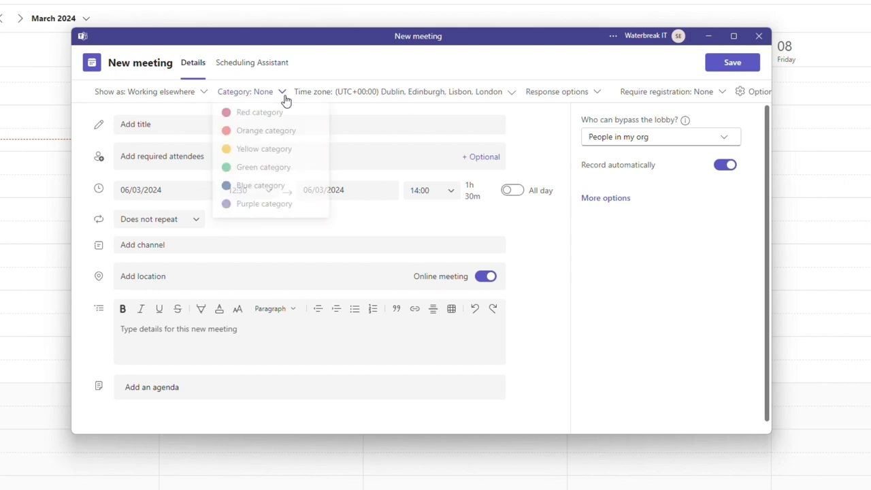
left_click(282, 152)
Step: Check the Response options and keep Require registration at None
left_click(622, 100)
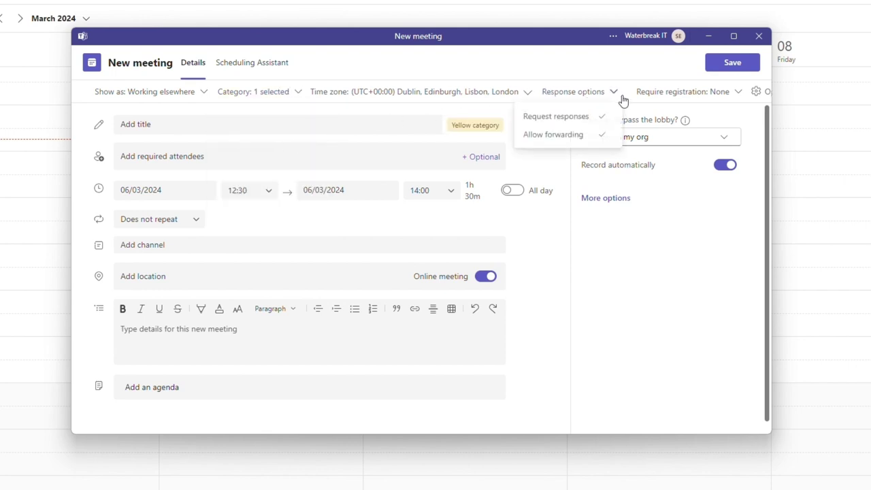
left_click(571, 149)
left_click(726, 97)
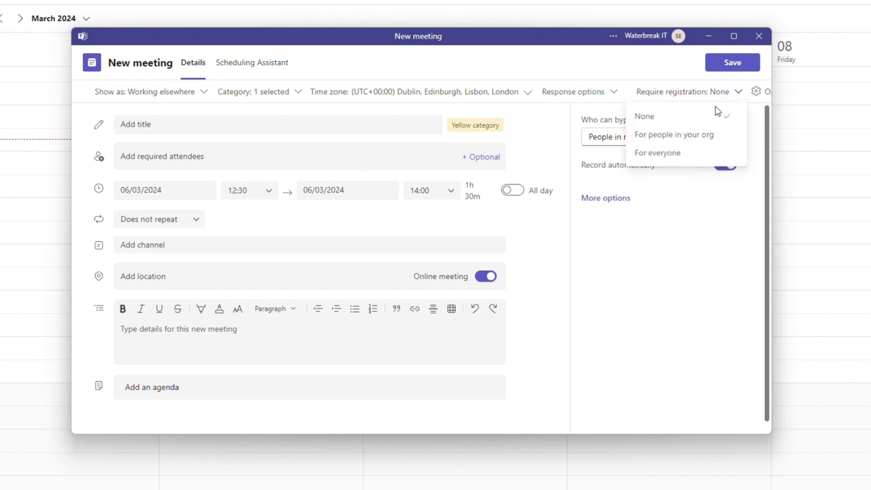
left_click(404, 133)
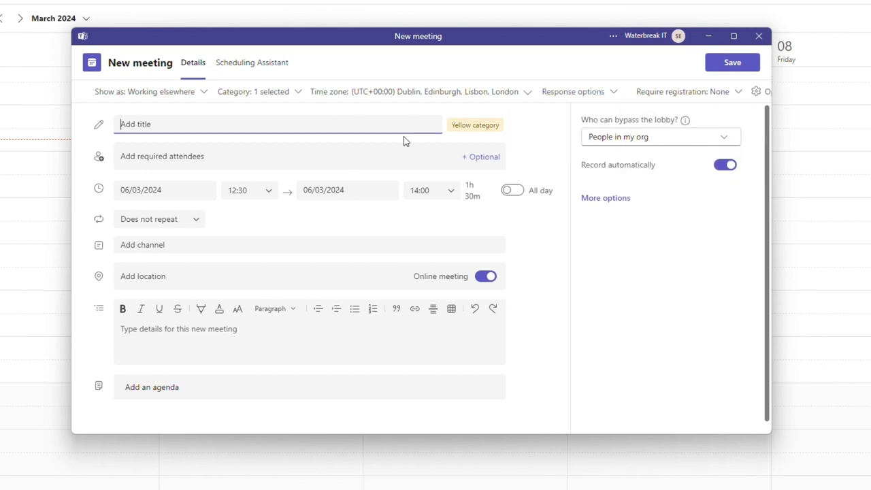
Step: View attendee availability in the Scheduling Assistant, then close the draft without saving
left_click(279, 66)
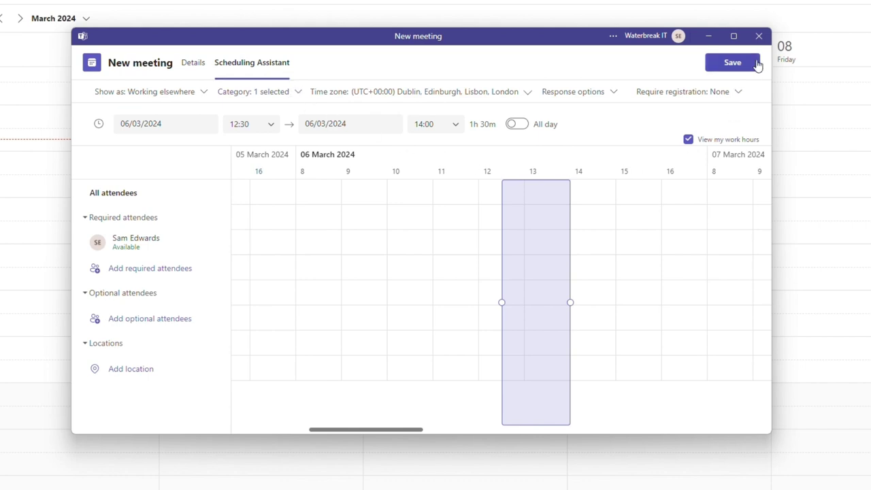
left_click(759, 37)
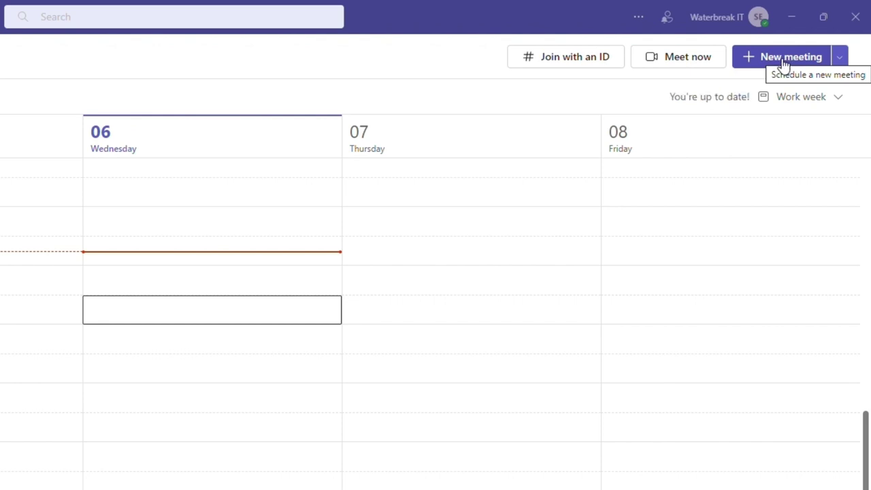
Step: Look at the other scheduling options, then show the Event Update Meeting's details card for Tuesday 12:00
left_click(840, 62)
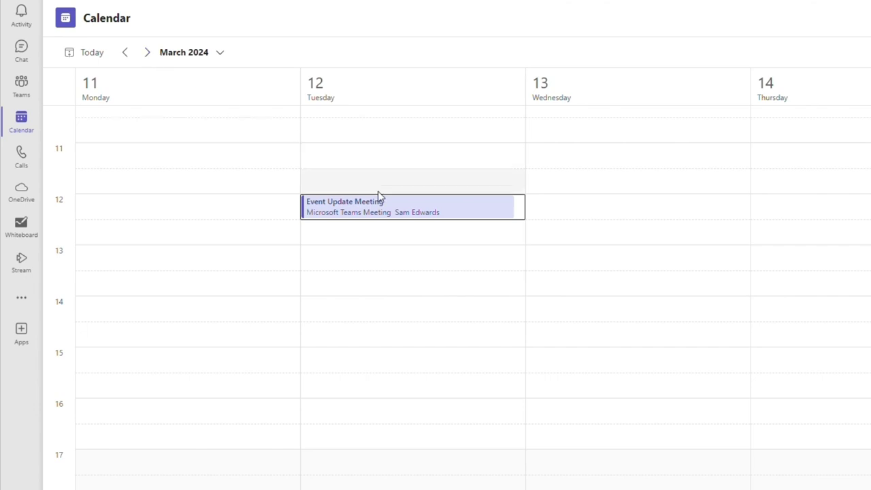
left_click(423, 213)
Step: Open the Event Update Meeting in full and view its Chat and Files tabs
double_click(424, 213)
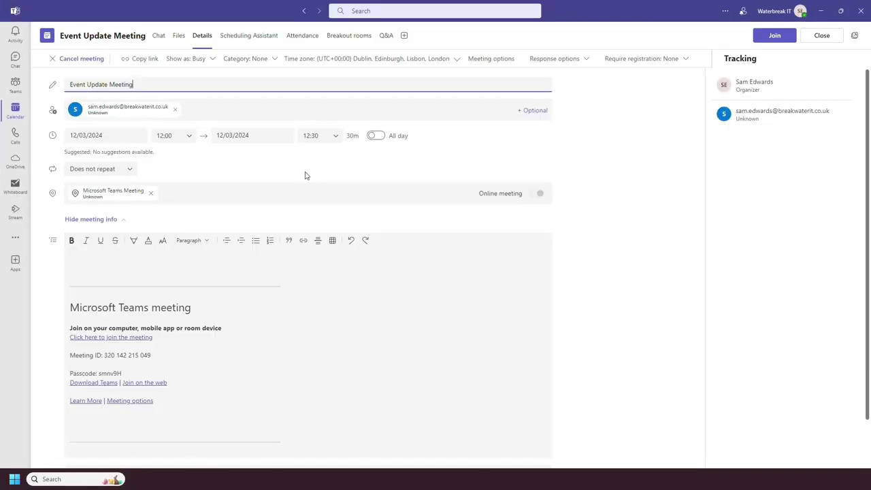
left_click(163, 41)
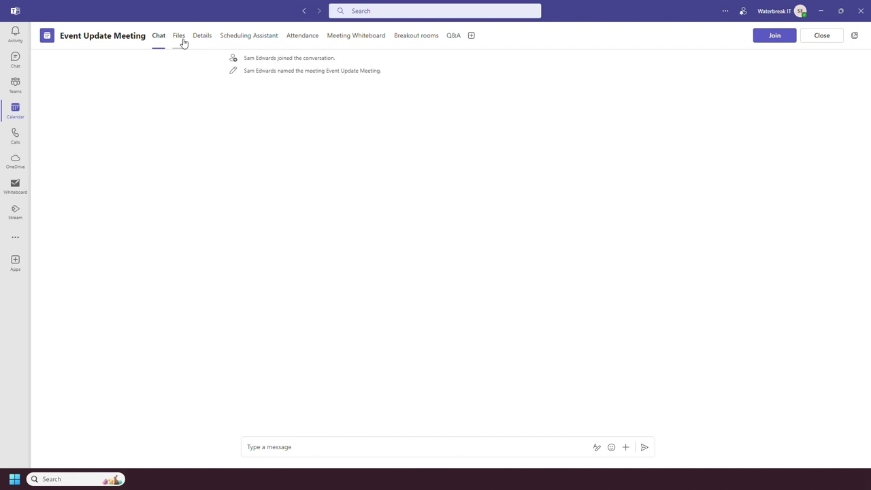
left_click(180, 37)
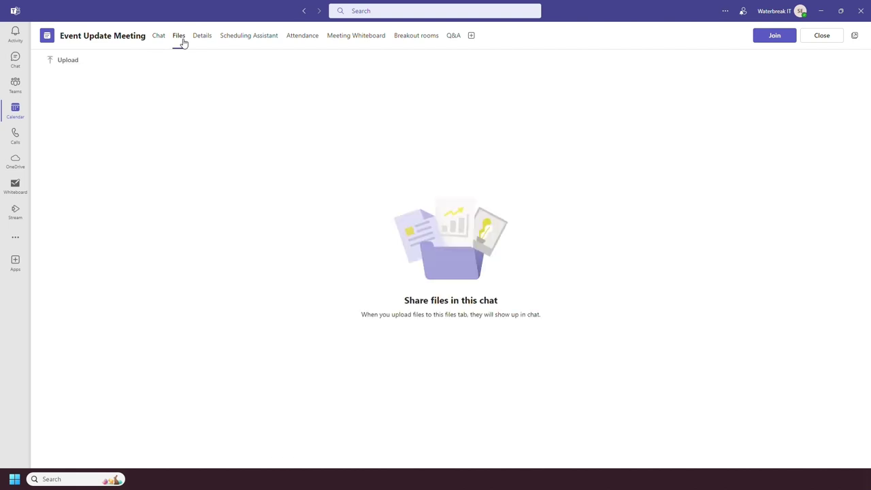
Step: View the Meeting Whiteboard, then browse the list of apps available as meeting tabs
left_click(353, 40)
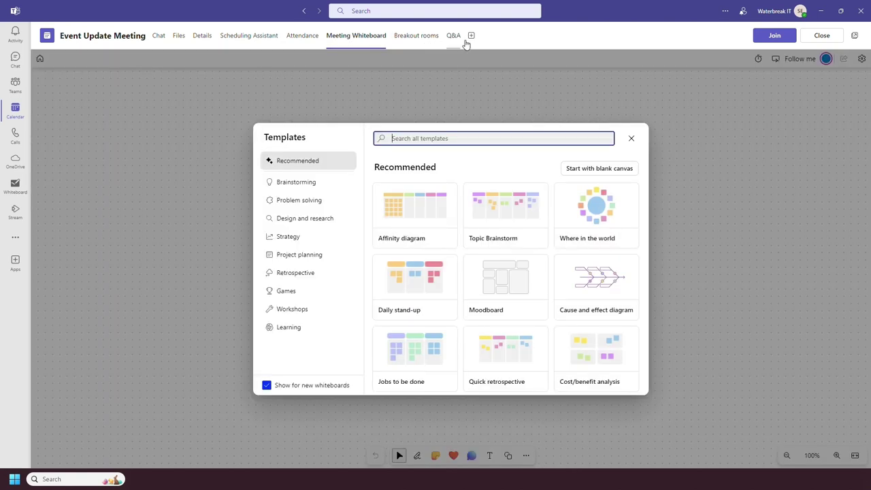
left_click(473, 38)
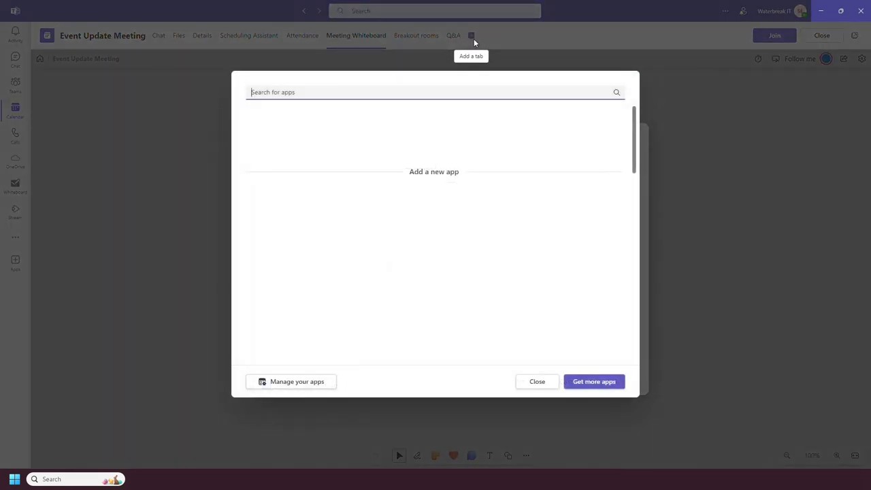
scroll(545, 286, "down", 3)
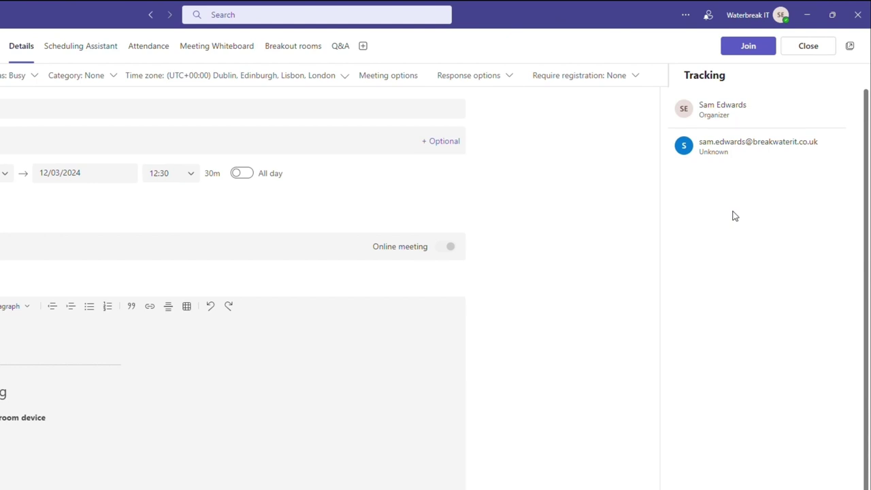
Step: Join the Event Update Meeting from its Details tab to reach the pre-join screen
left_click(750, 48)
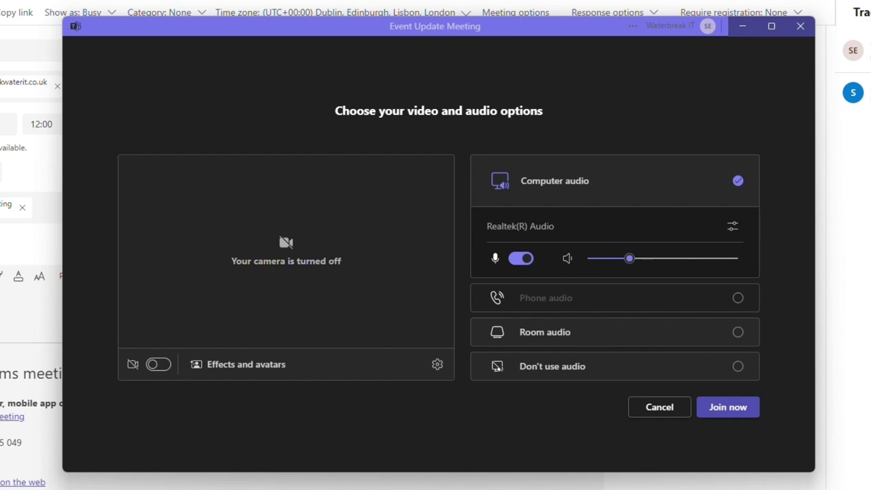
Step: Preview Standard blur and Animated feeling dreamy 4, then use Avatar 1 with the In the zone 3 background
left_click(159, 364)
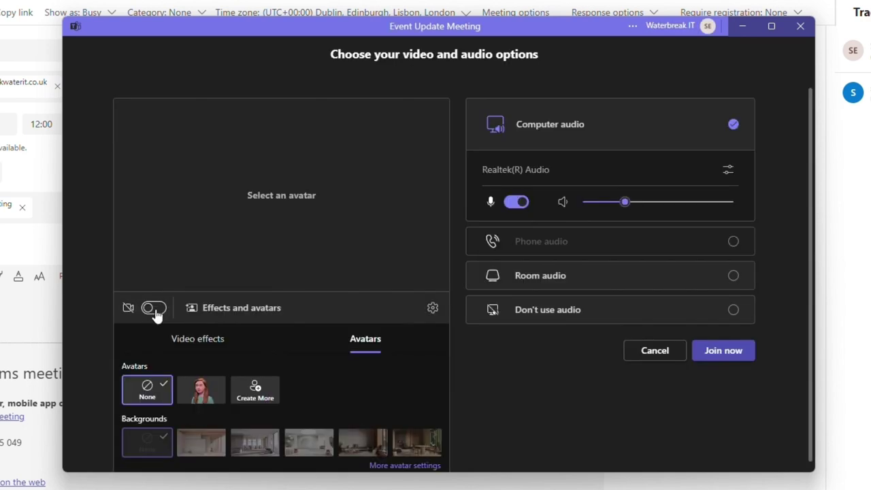
left_click(196, 401)
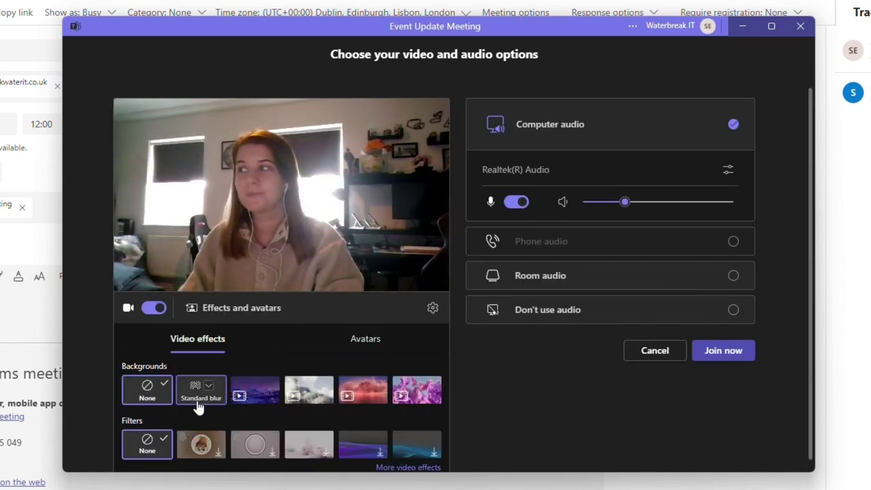
left_click(327, 391)
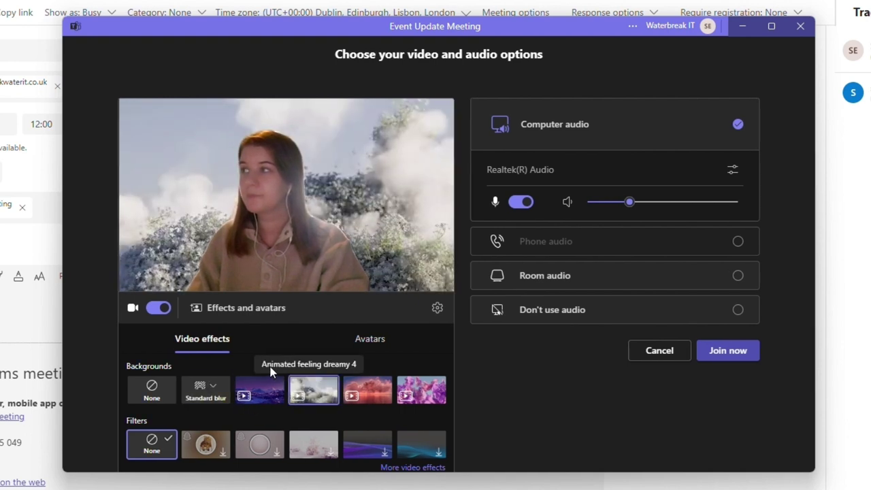
left_click(152, 309)
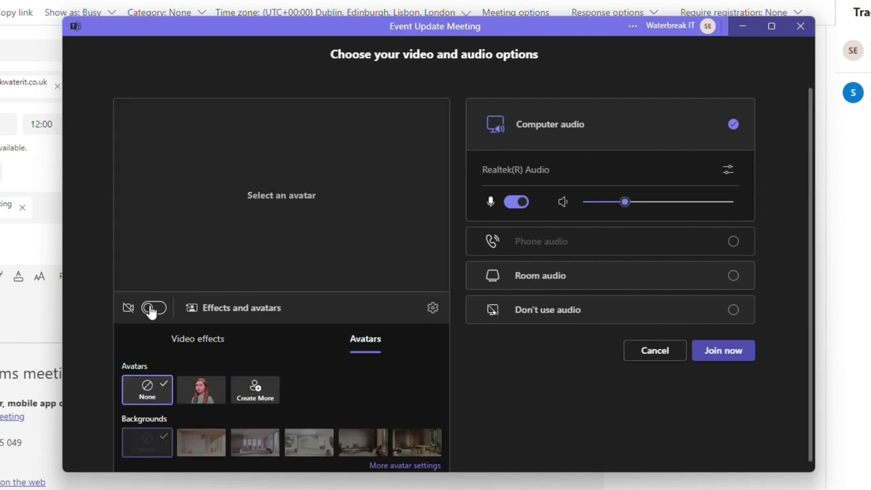
left_click(204, 394)
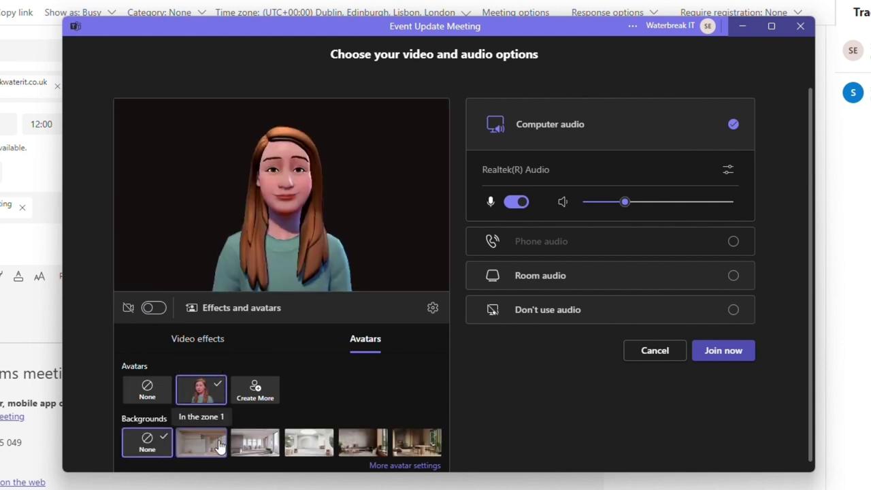
left_click(218, 444)
left_click(301, 447)
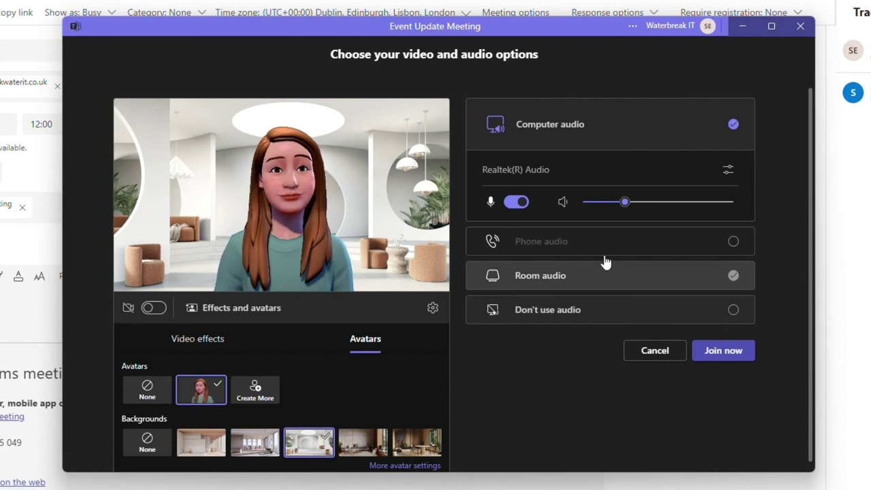
Step: Mute and unmute the microphone, then join the meeting with these settings
left_click(518, 205)
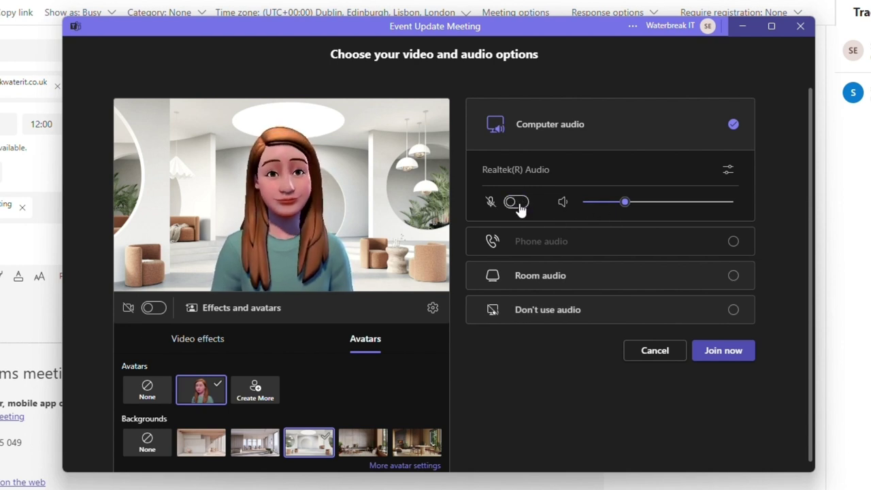
mouse_move(625, 203)
left_mouse_down()
mouse_move(645, 209)
mouse_move(624, 206)
left_mouse_up()
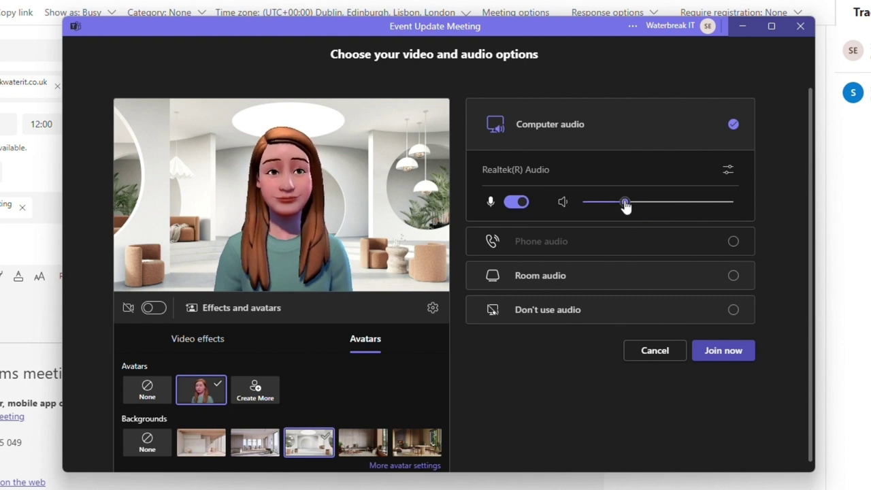
left_click(729, 351)
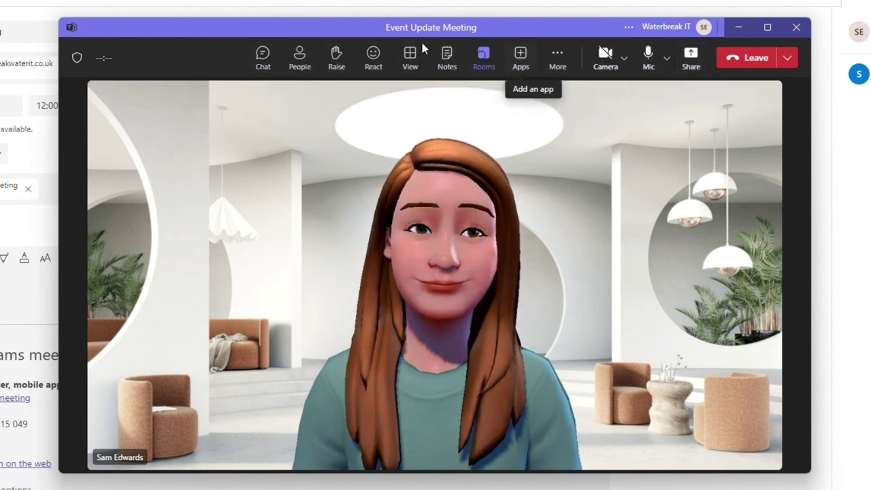
Step: Show the meeting chat, raise then lower a hand, send a Laugh reaction, and view layouts
left_click(260, 68)
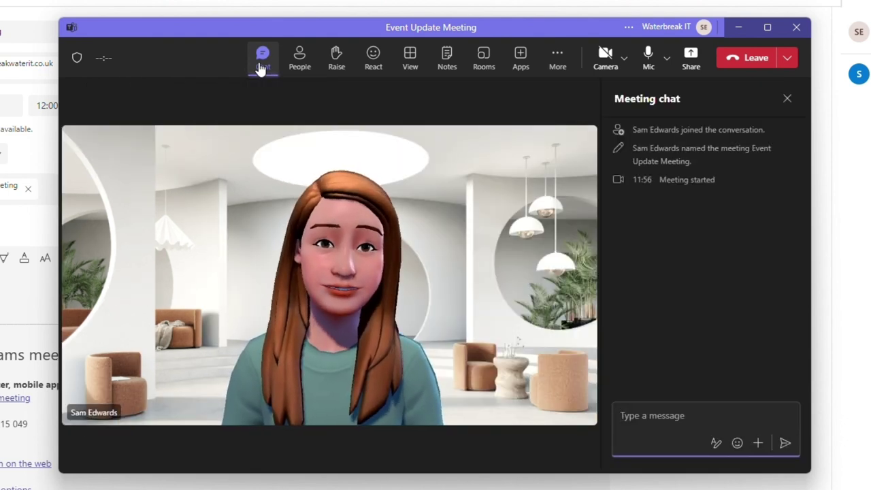
left_click(334, 64)
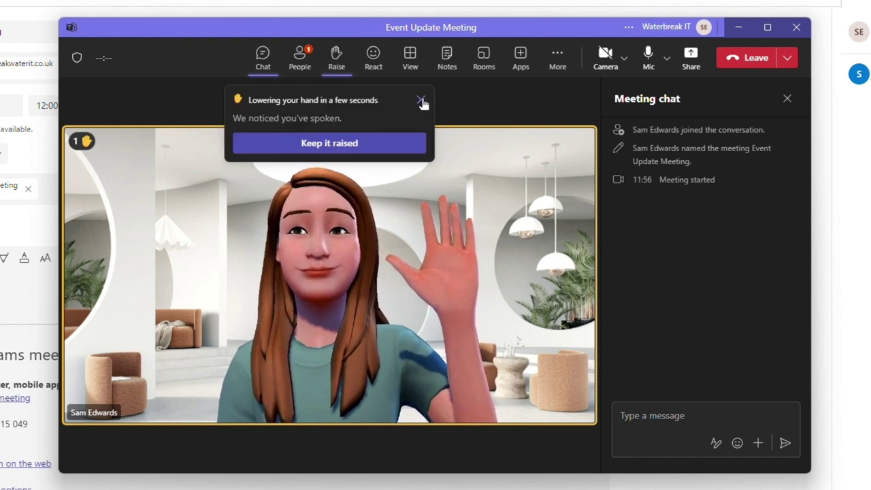
left_click(422, 102)
mouse_move(380, 72)
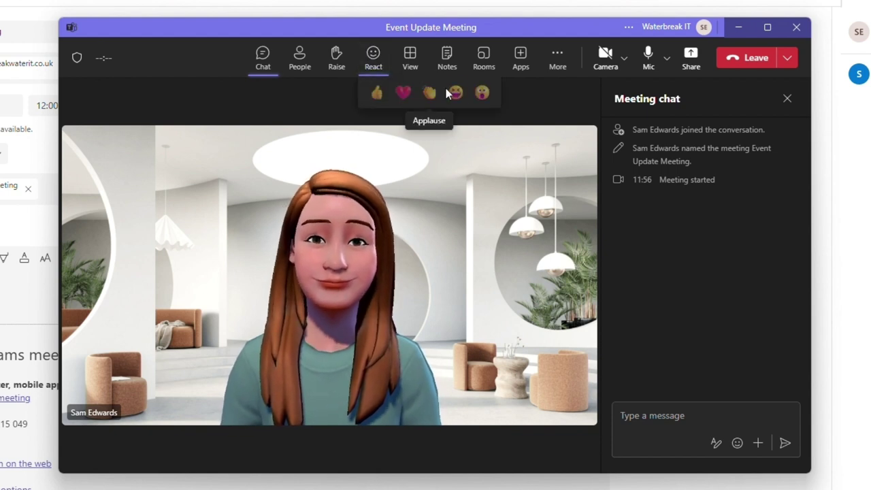
left_click(454, 92)
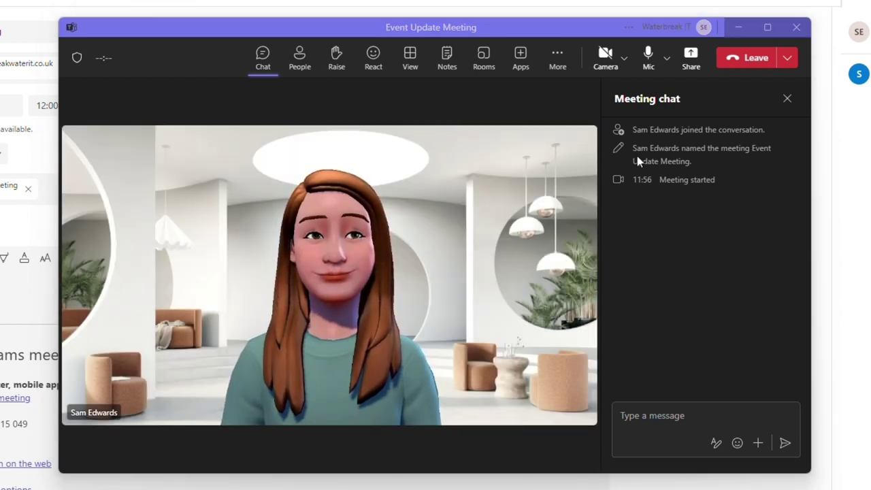
left_click(411, 62)
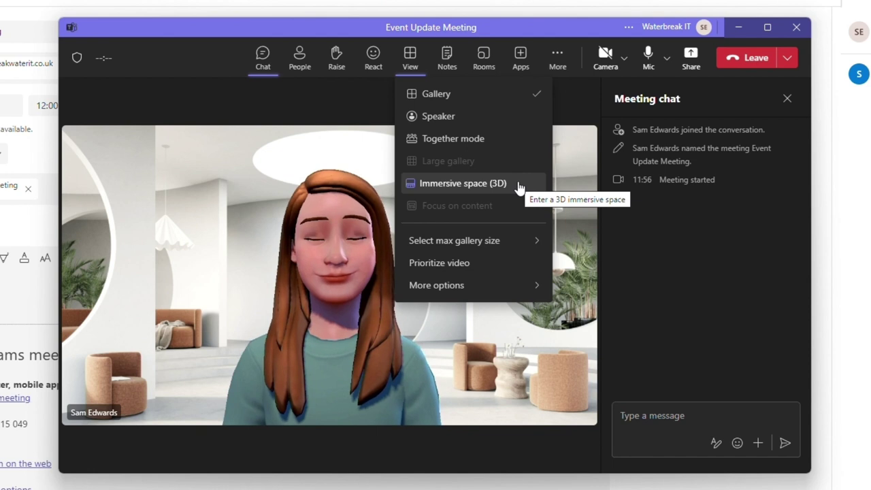
Step: Close the View layout options and show breakout room setup for 2 automatically assigned rooms, plus the apps list
left_click(411, 65)
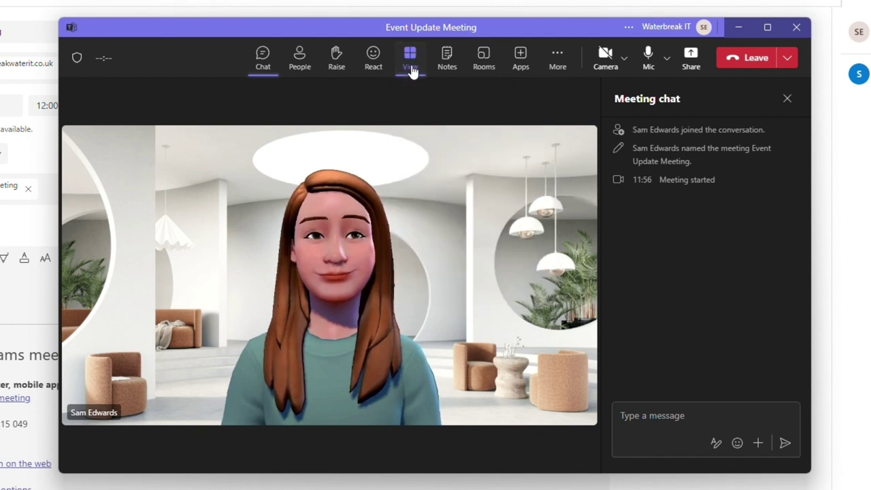
left_click(482, 63)
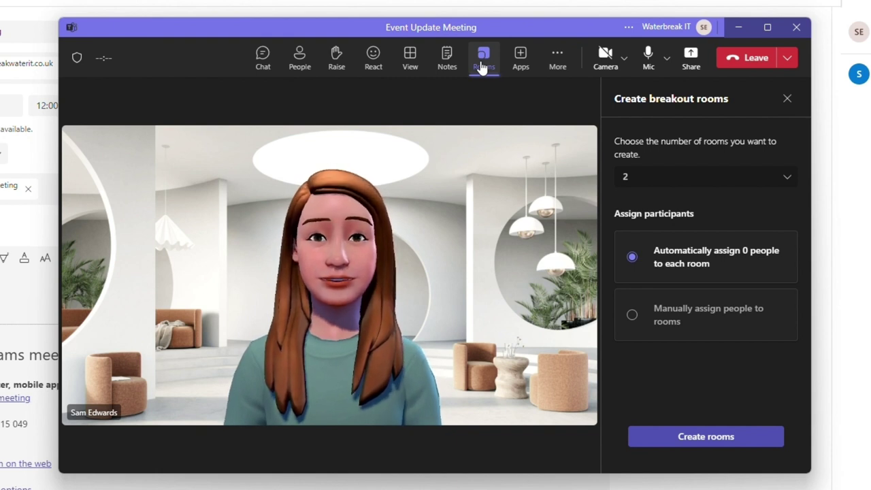
left_click(520, 62)
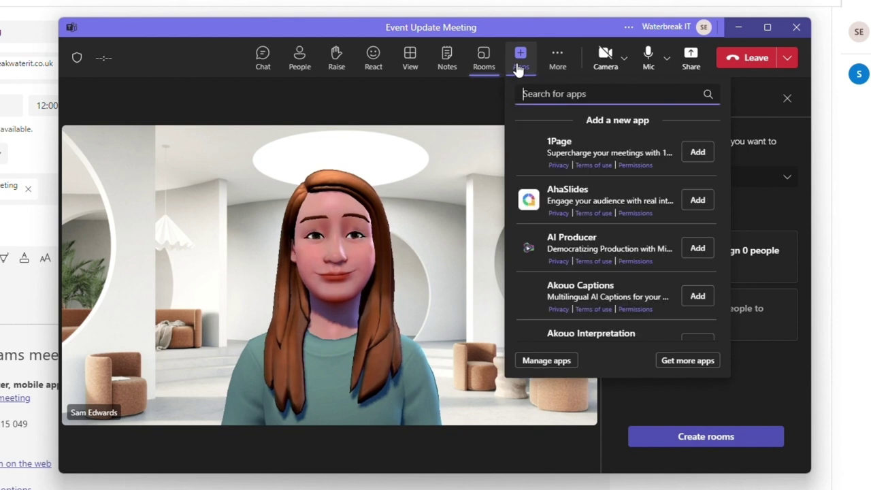
left_click(559, 61)
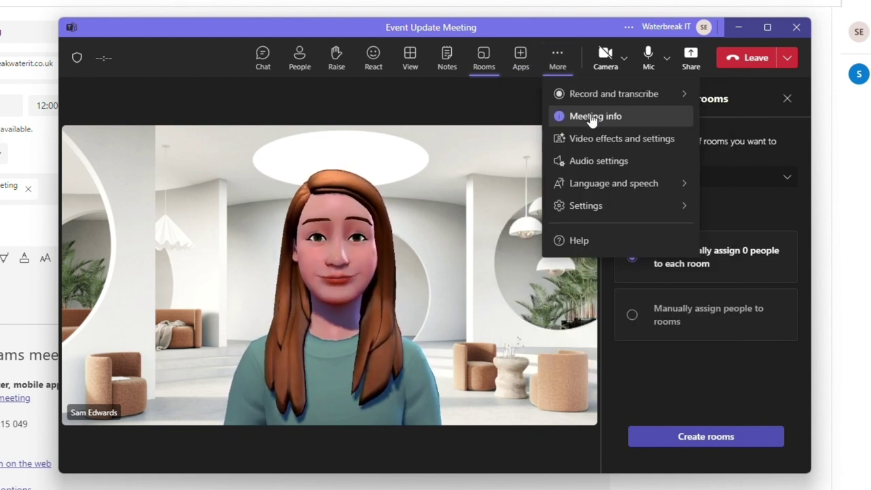
mouse_move(603, 188)
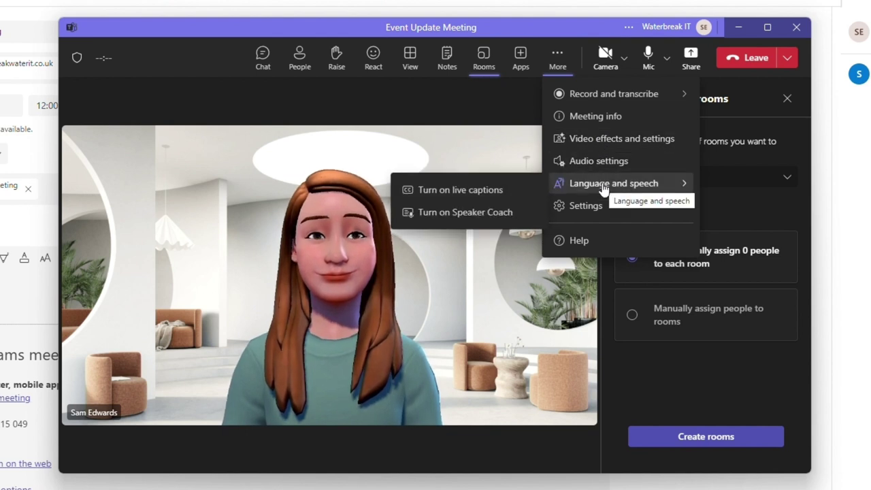
left_click(558, 60)
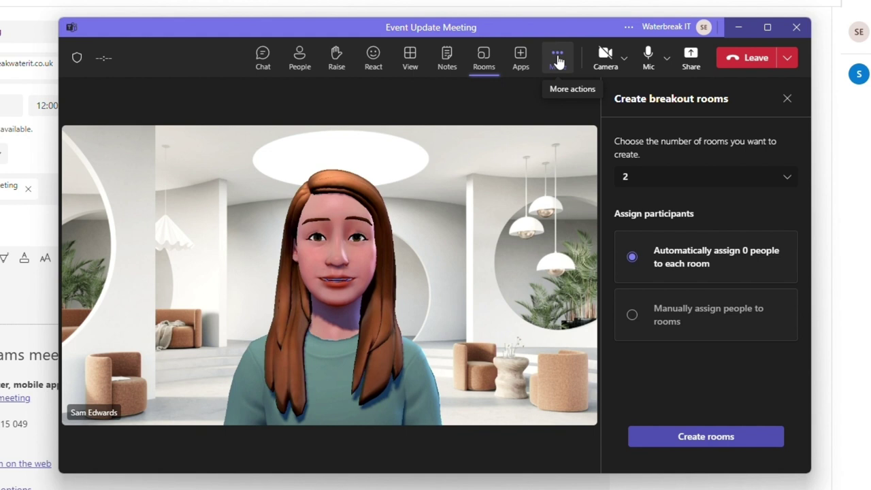
left_click(624, 62)
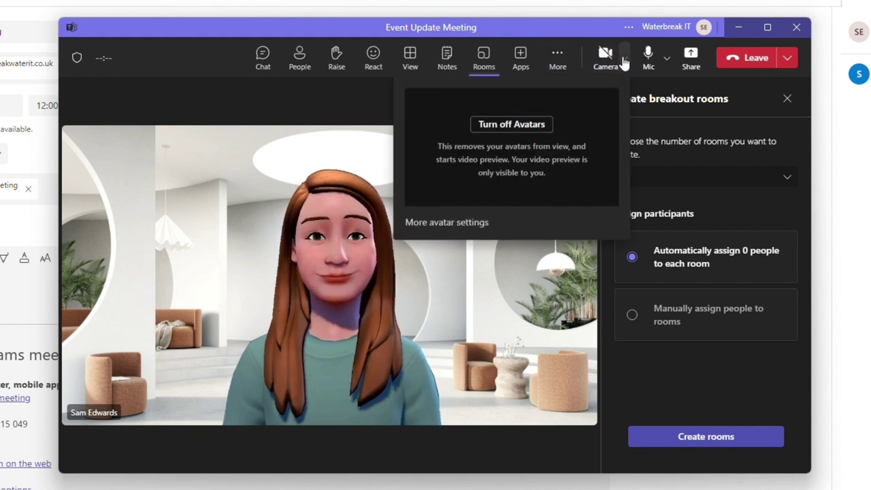
left_click(668, 60)
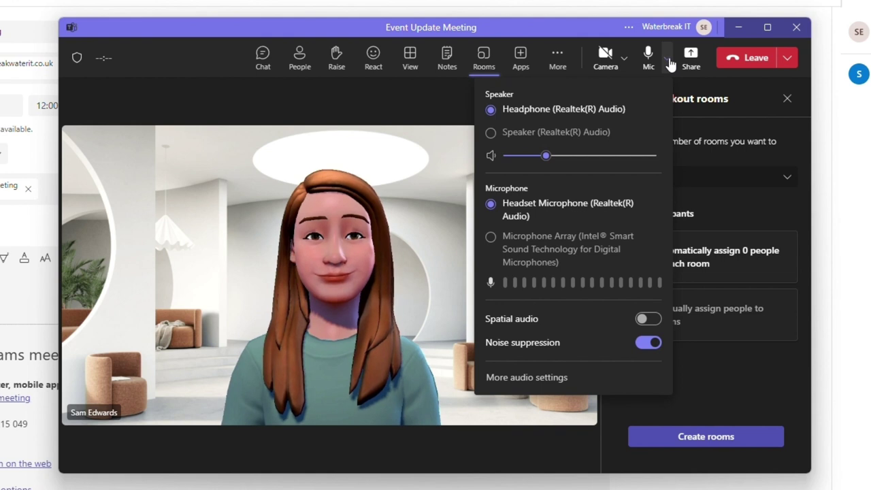
left_click(670, 61)
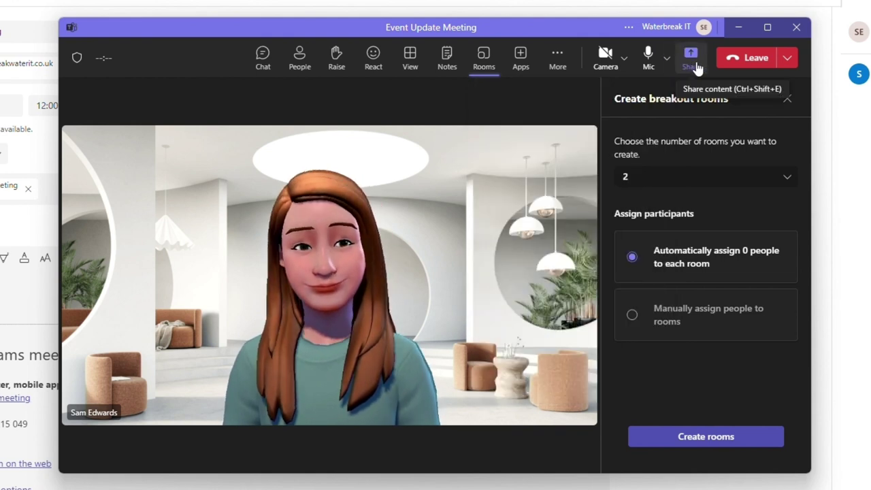